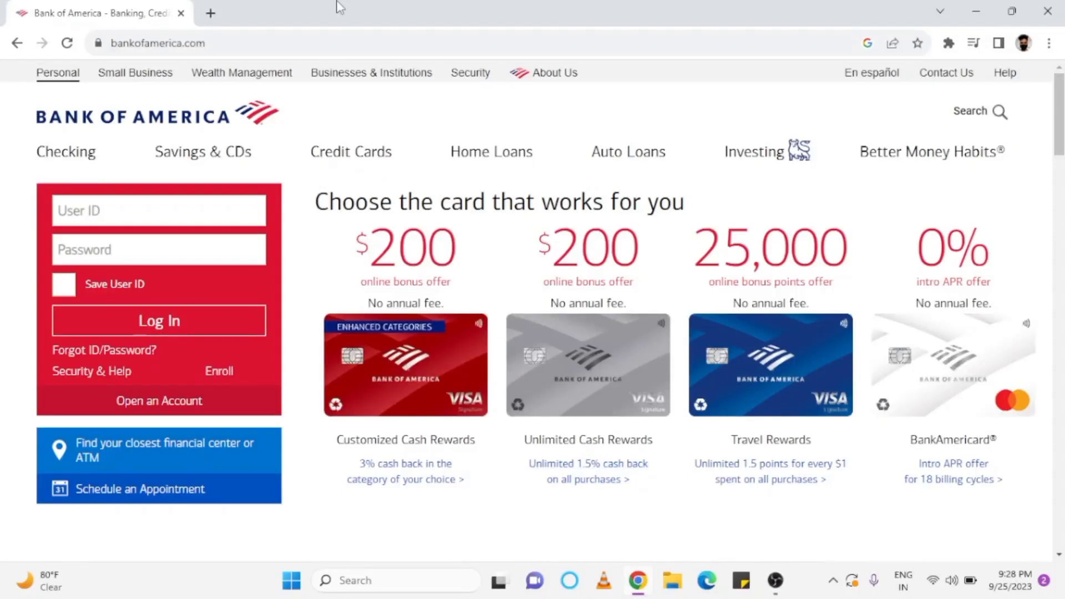
text(TechnicalBakugan)
Step: Sign in, choose transfers to/from other banks, and accept the service agreement
click(141, 249)
text(**********)
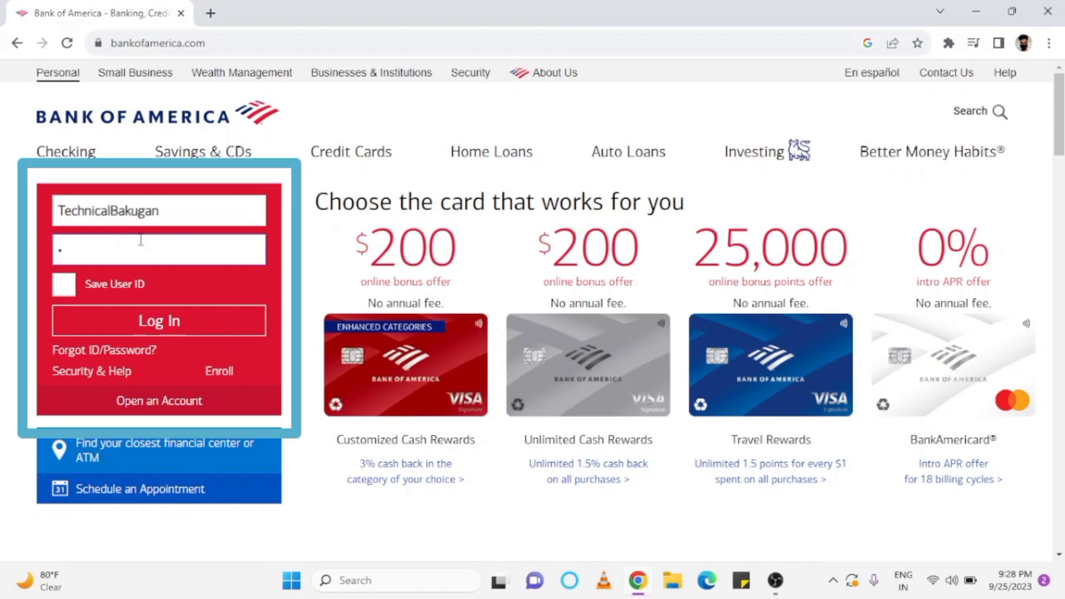
click(159, 322)
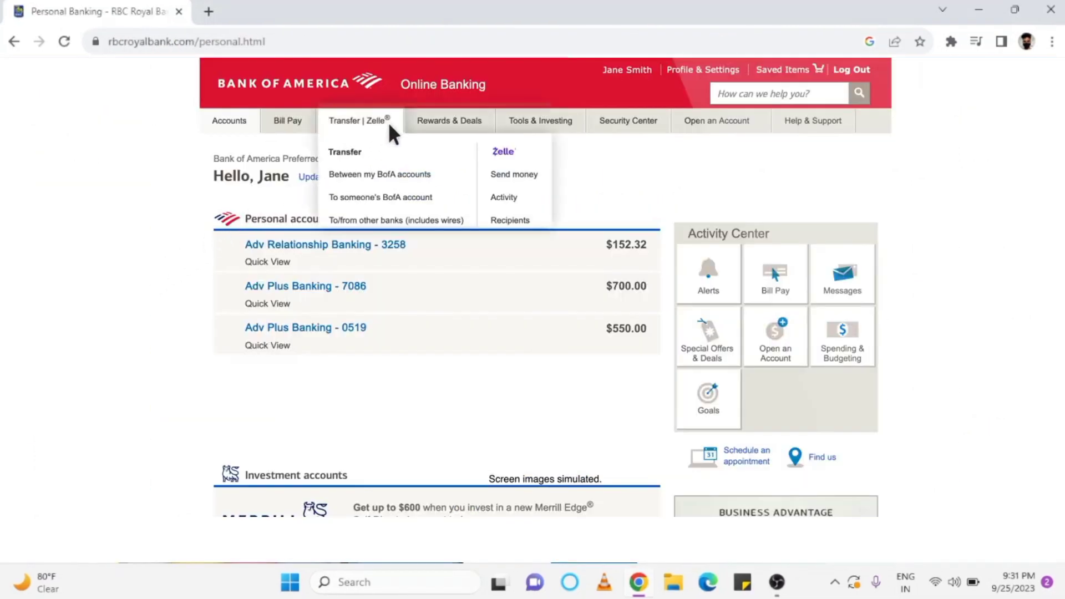
mouse_move(359, 121)
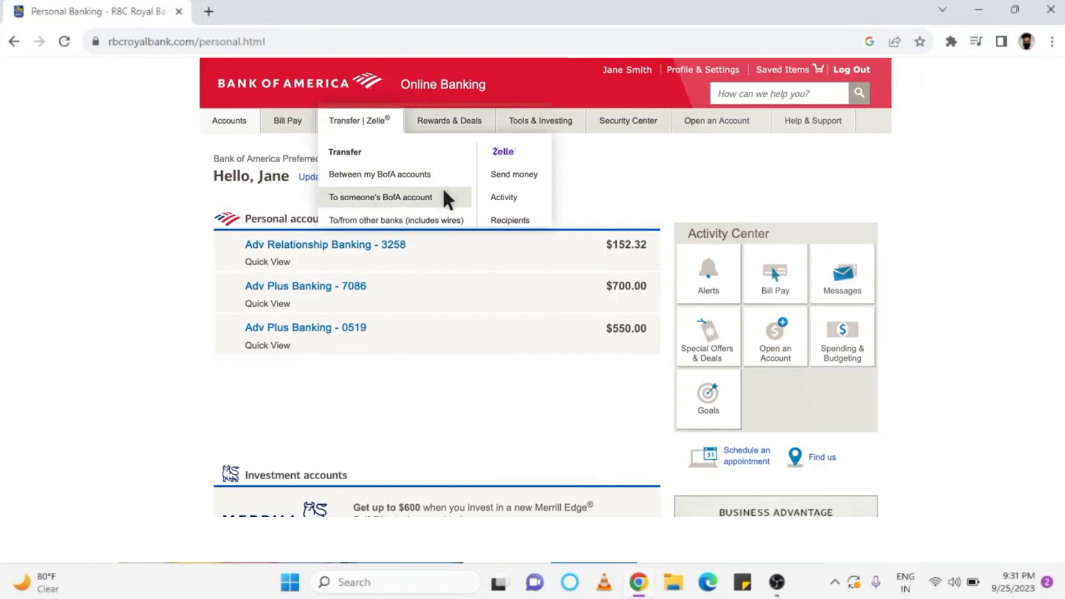
click(467, 220)
scroll(409, 312, down, 2)
click(190, 326)
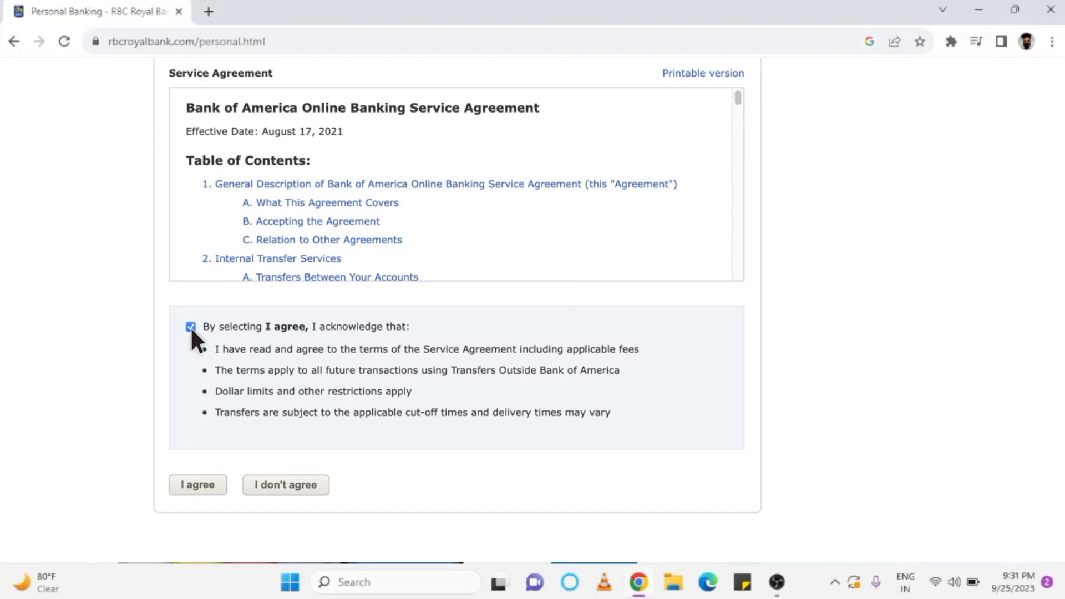
click(218, 485)
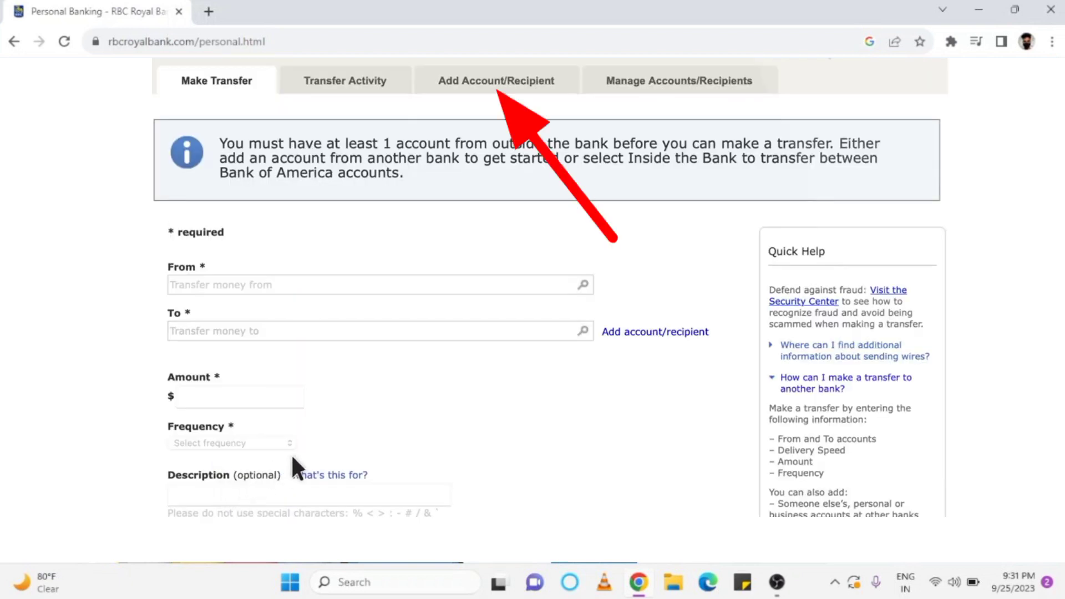
Step: Set the recipient as an international, personal, someone-else's account in Mexico paid in Mexican pesos
click(310, 179)
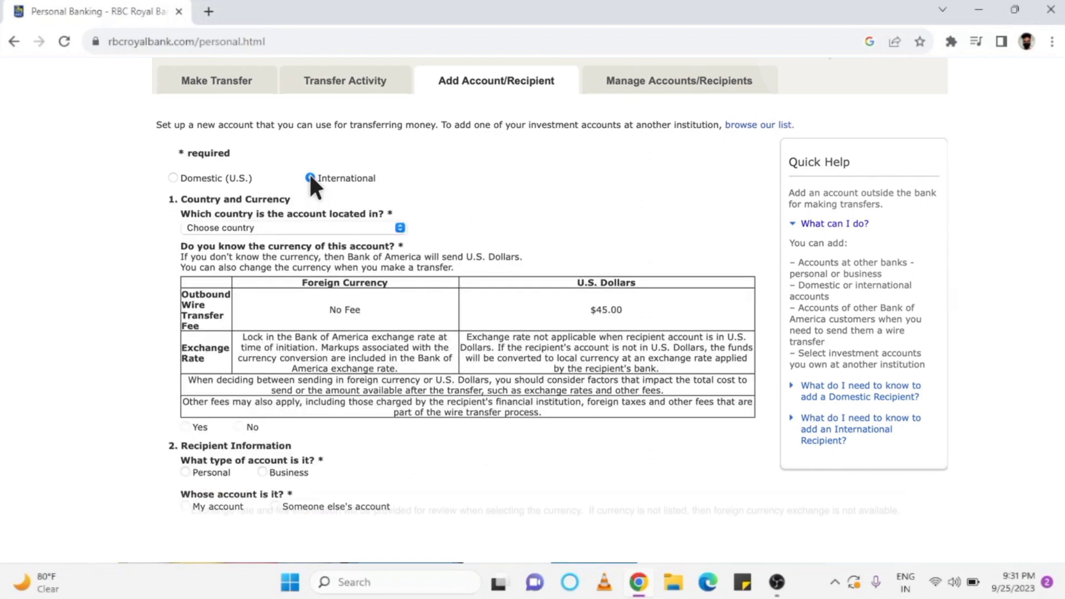
click(278, 226)
scroll(277, 332, down, 10)
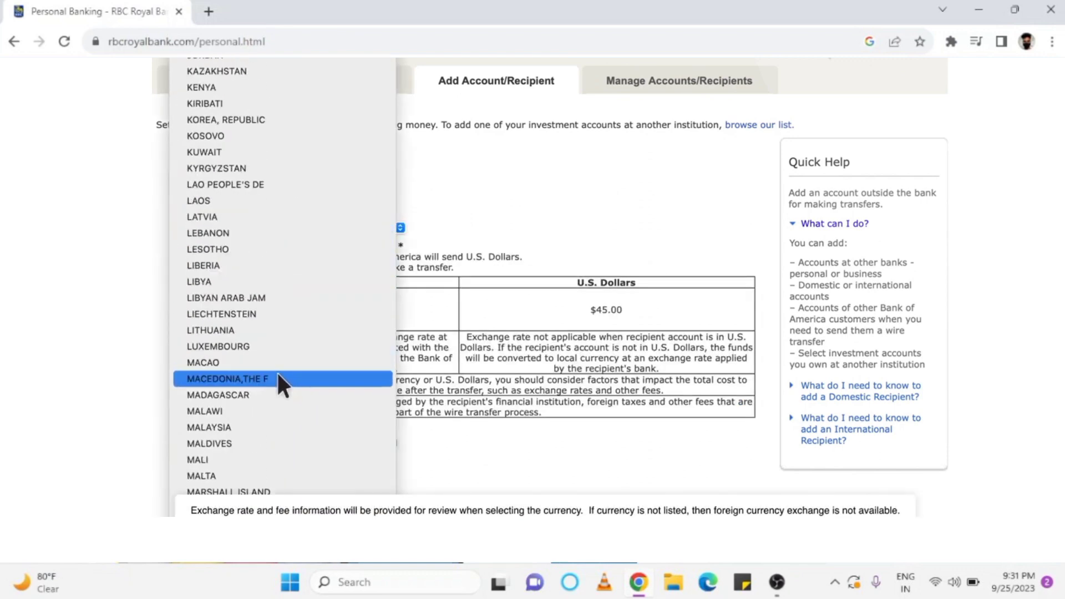
click(277, 373)
scroll(251, 354, down, 2)
click(185, 257)
click(215, 274)
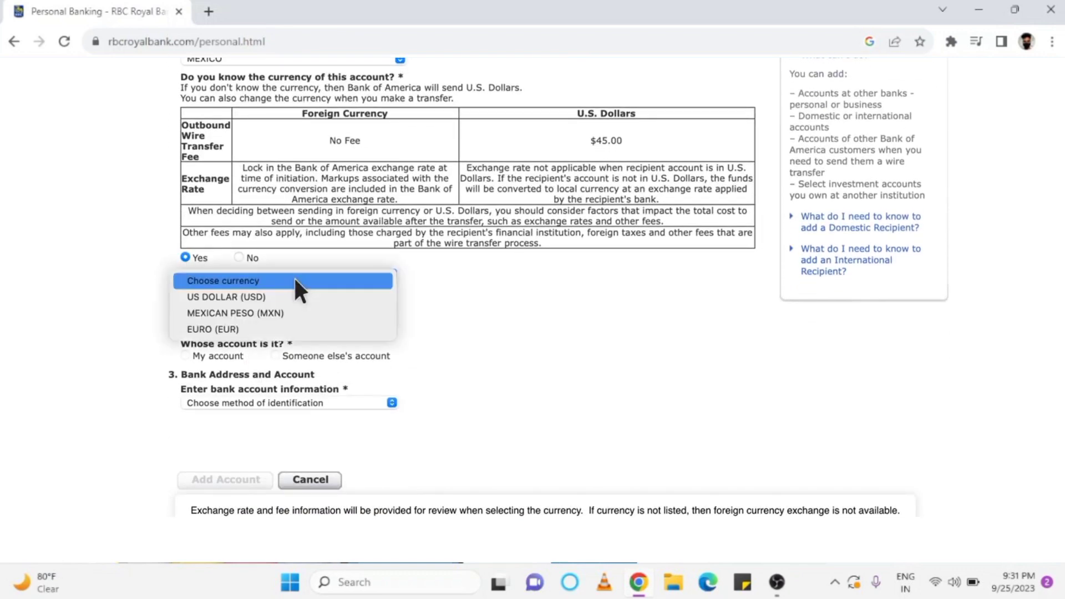
click(297, 309)
click(185, 322)
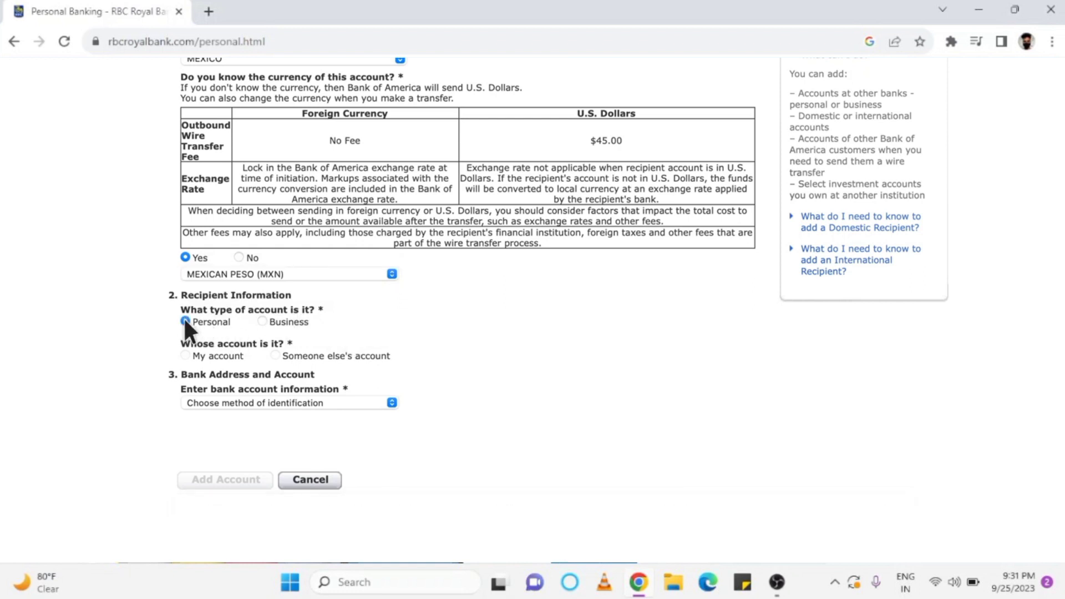
click(276, 355)
scroll(167, 325, down, 3)
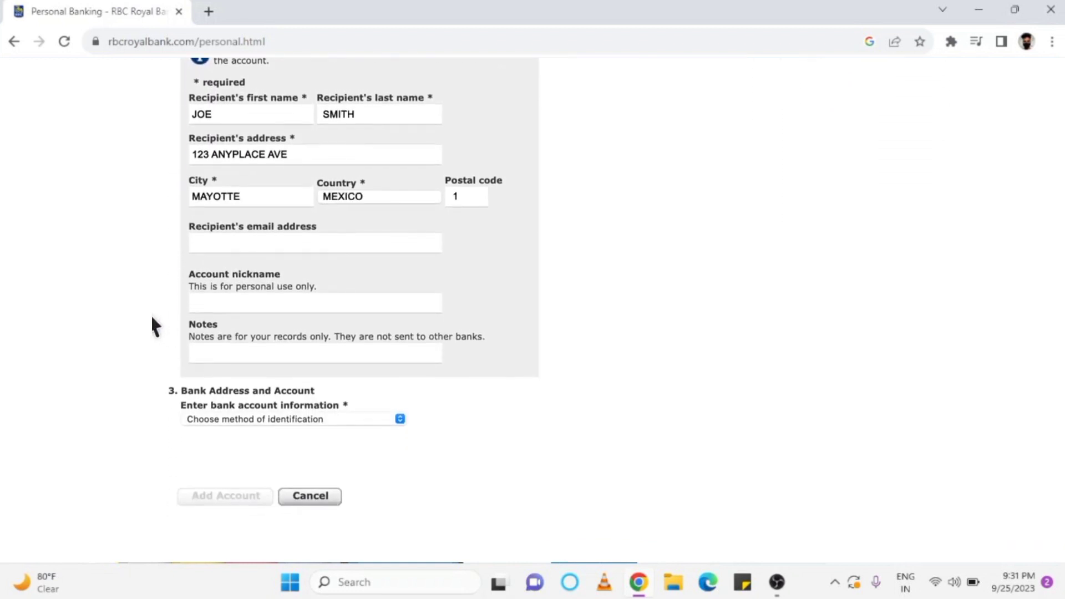
text(2345)
Step: Identify the recipient's bank by choosing it, add the account, and return to Make Transfer
click(316, 419)
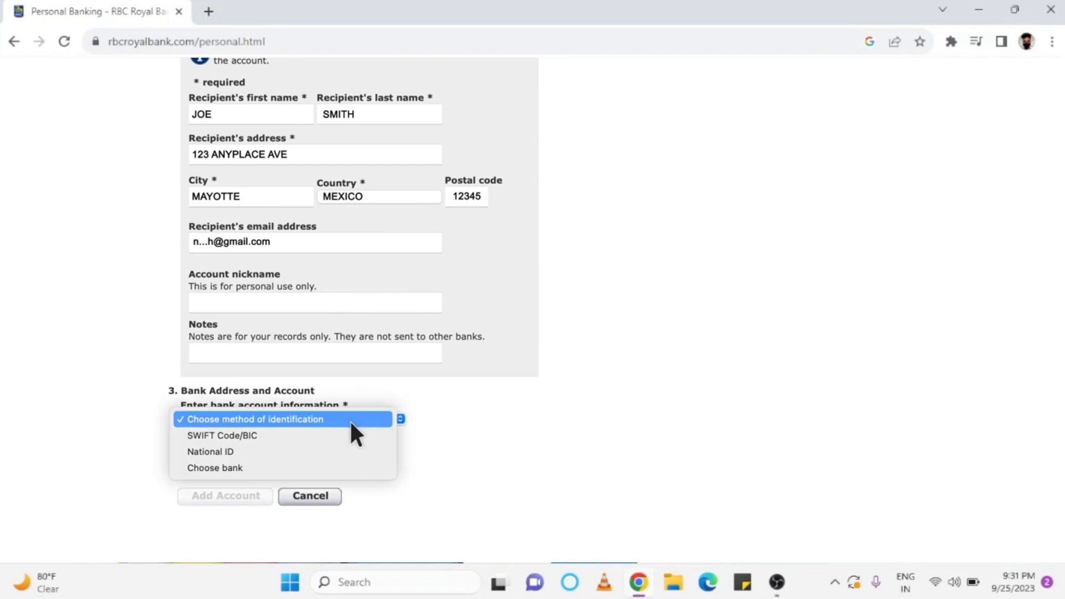
click(275, 454)
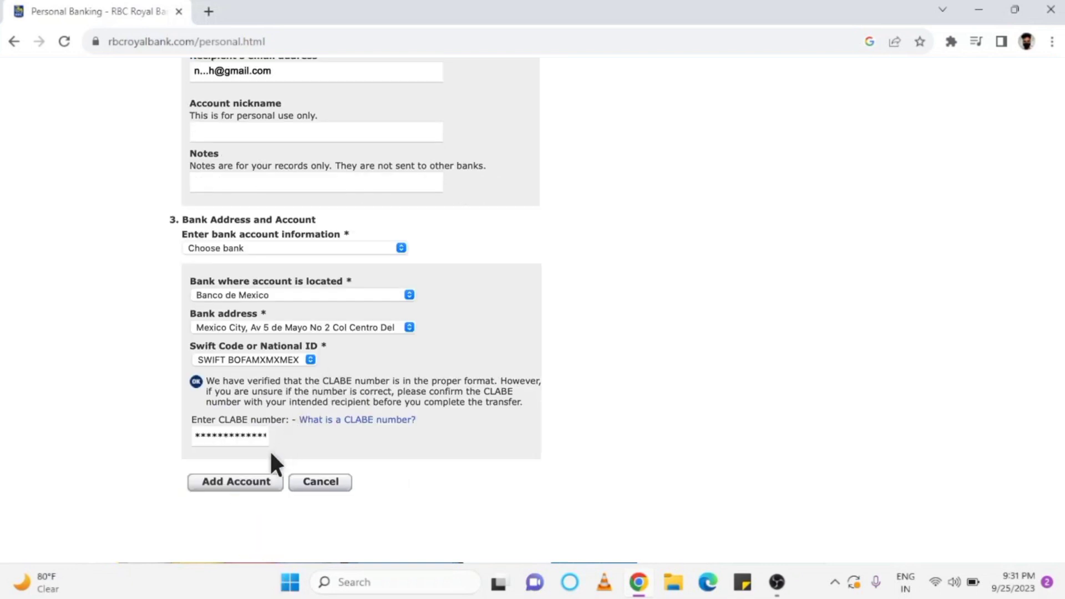
click(258, 481)
scroll(242, 375, up, 3)
scroll(235, 328, up, 1)
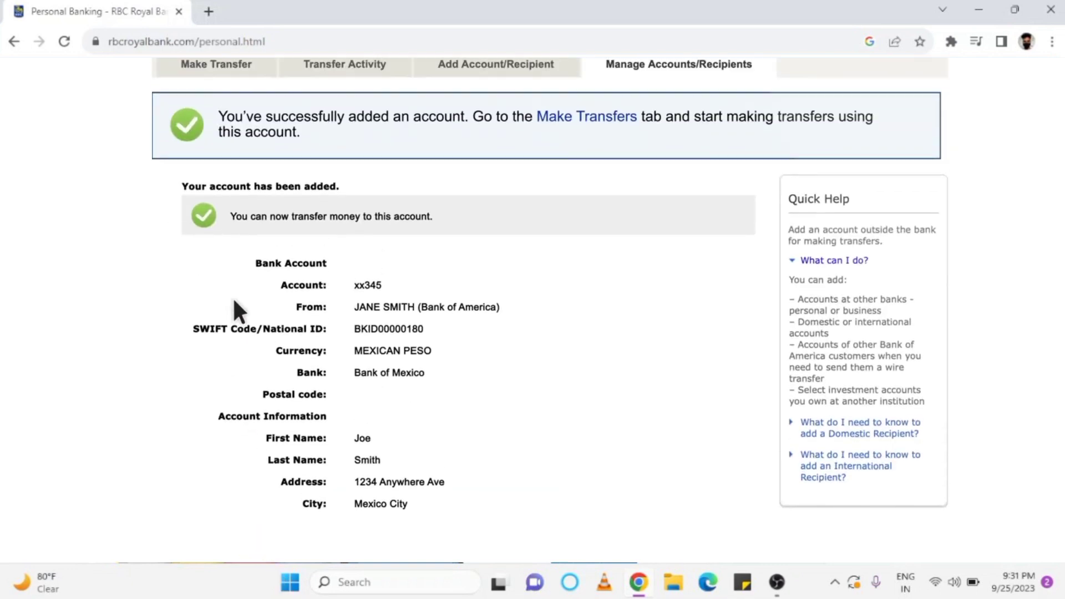
scroll(233, 297, up, 1)
scroll(229, 267, up, 1)
scroll(227, 240, up, 1)
scroll(223, 205, up, 1)
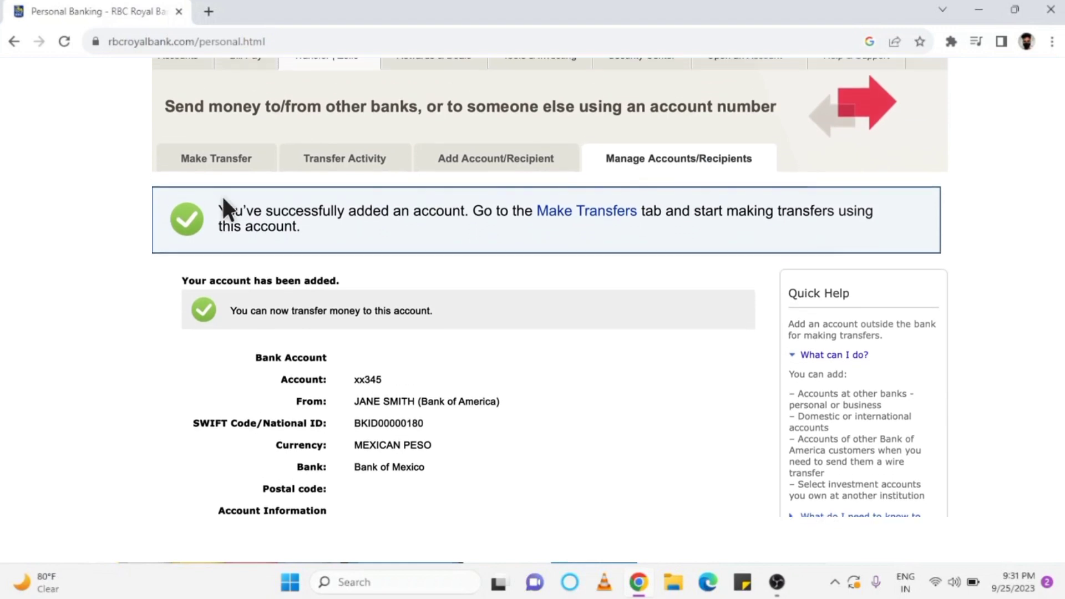
click(220, 182)
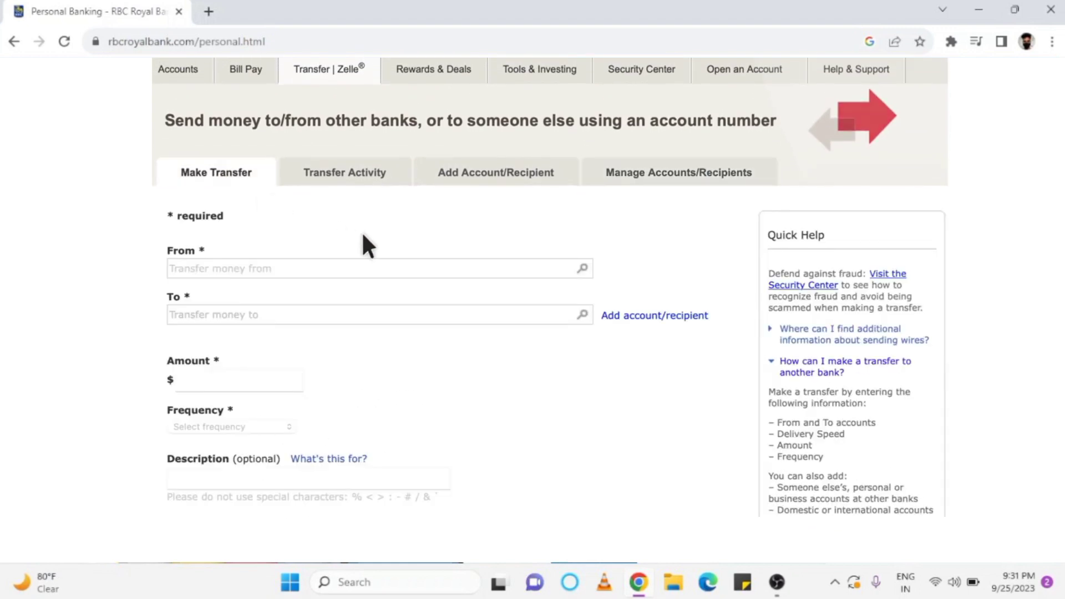
Step: Wire 2,000 MXN from account 0519 to the Bank of Mexico recipient, accepting the rate and fee terms
click(510, 269)
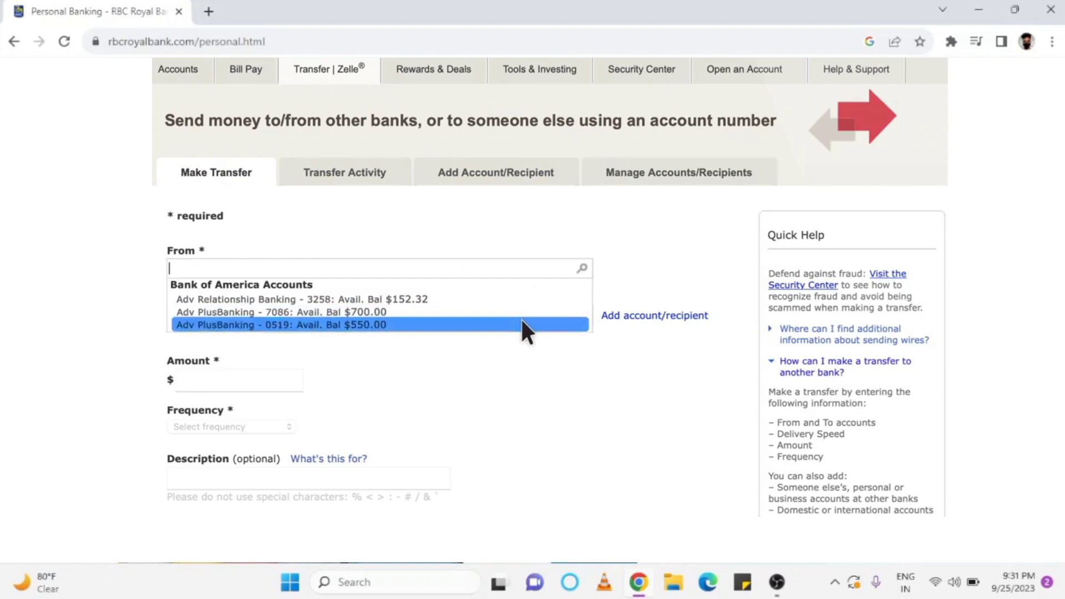
click(520, 325)
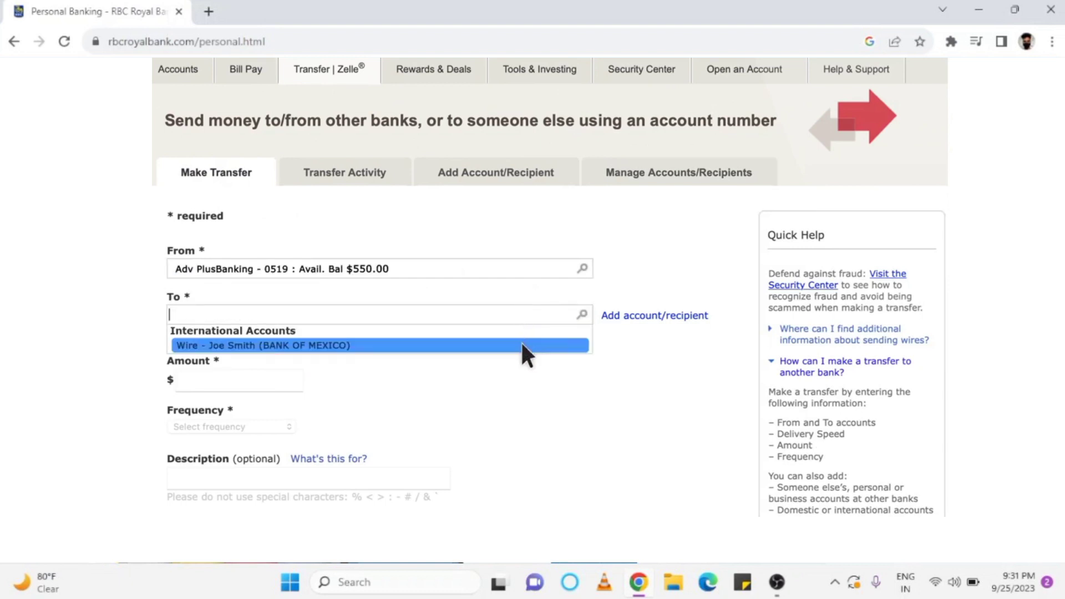
click(523, 345)
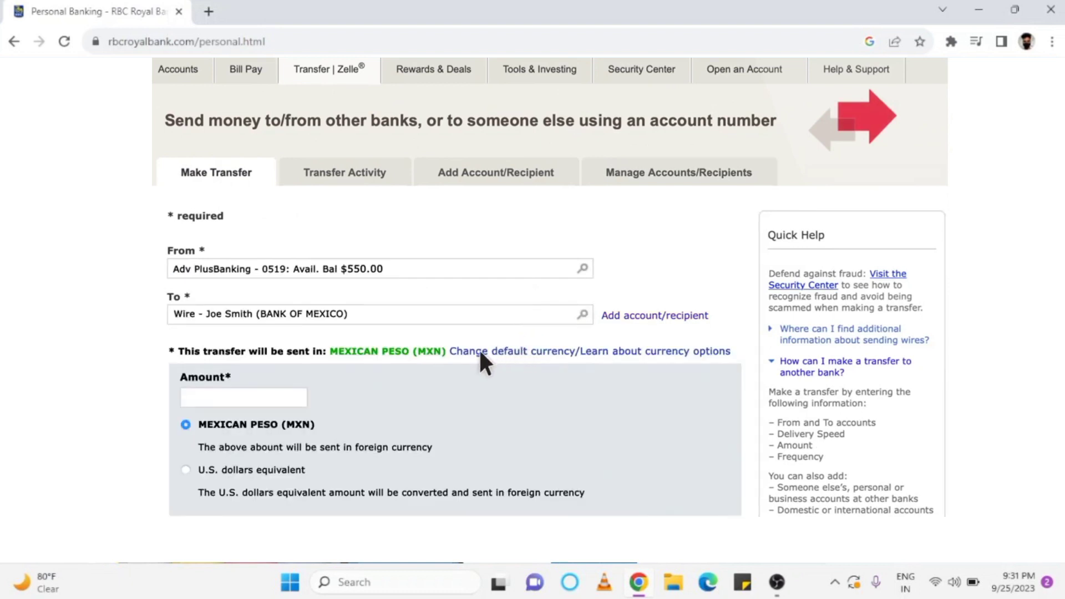
text(2000)
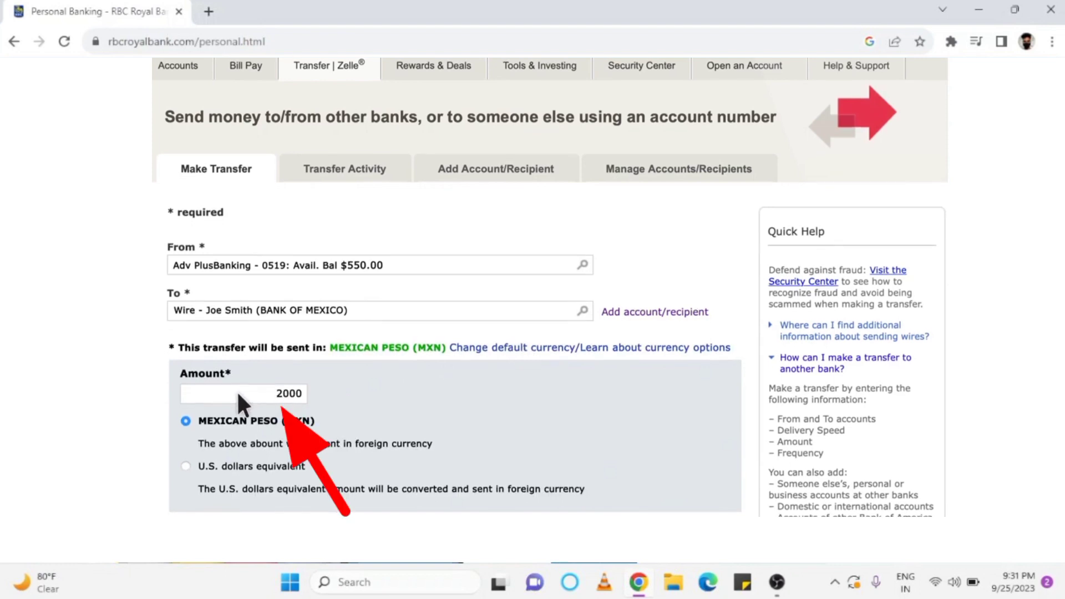
scroll(249, 370, down, 1)
scroll(265, 441, down, 2)
click(239, 489)
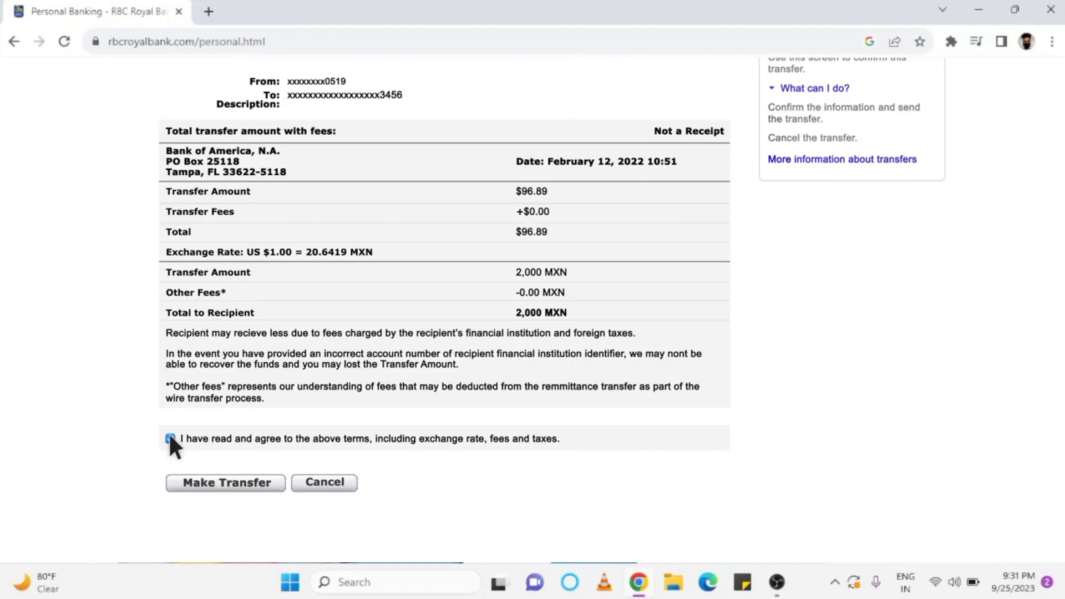
click(170, 438)
click(175, 483)
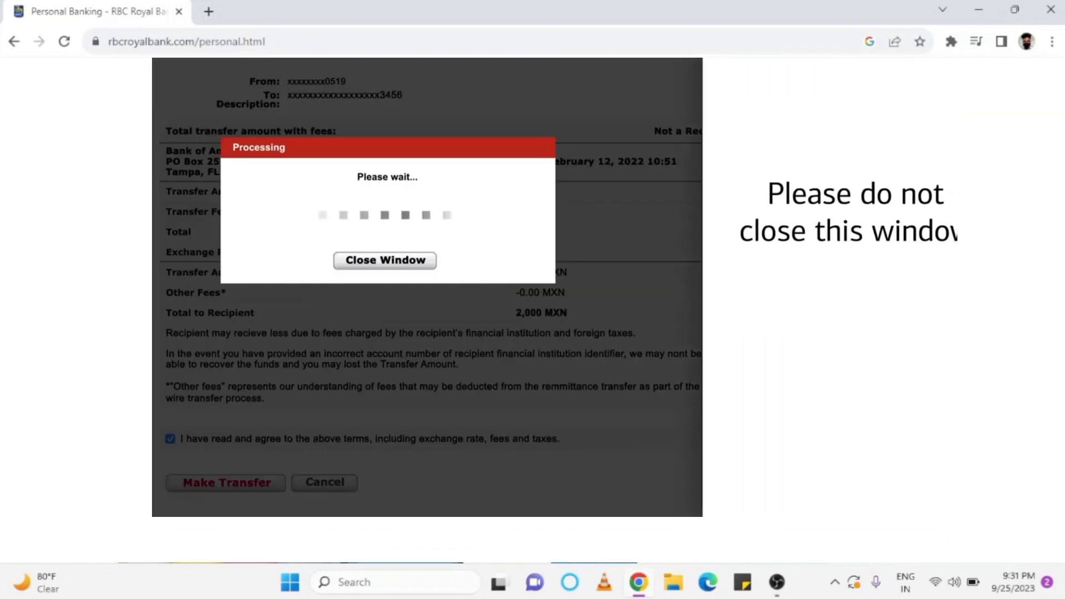